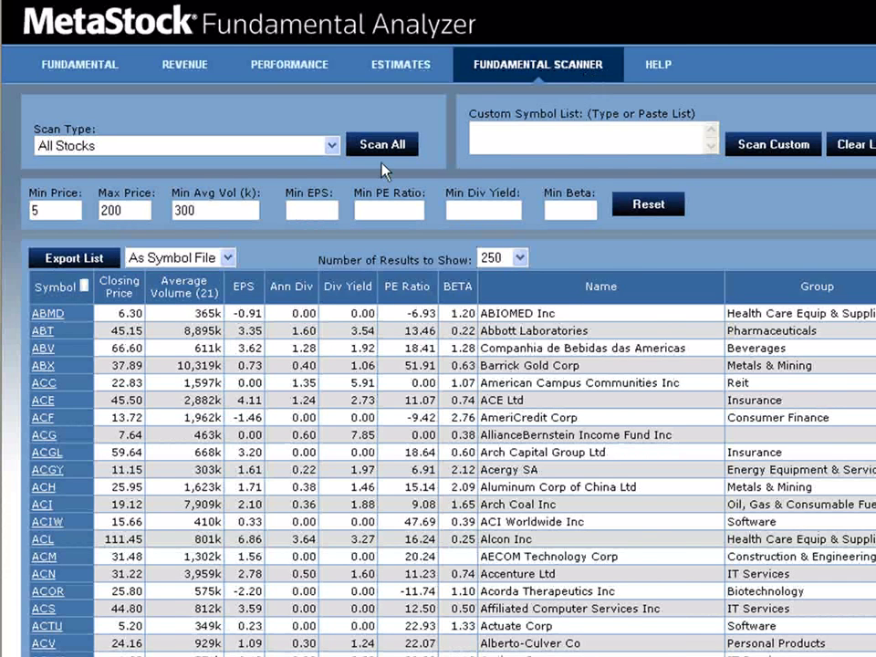
# Choose 'Stocks with increasing annual revenue' as the scan type, then go to the Min Price field.
pyautogui.click(332, 146)
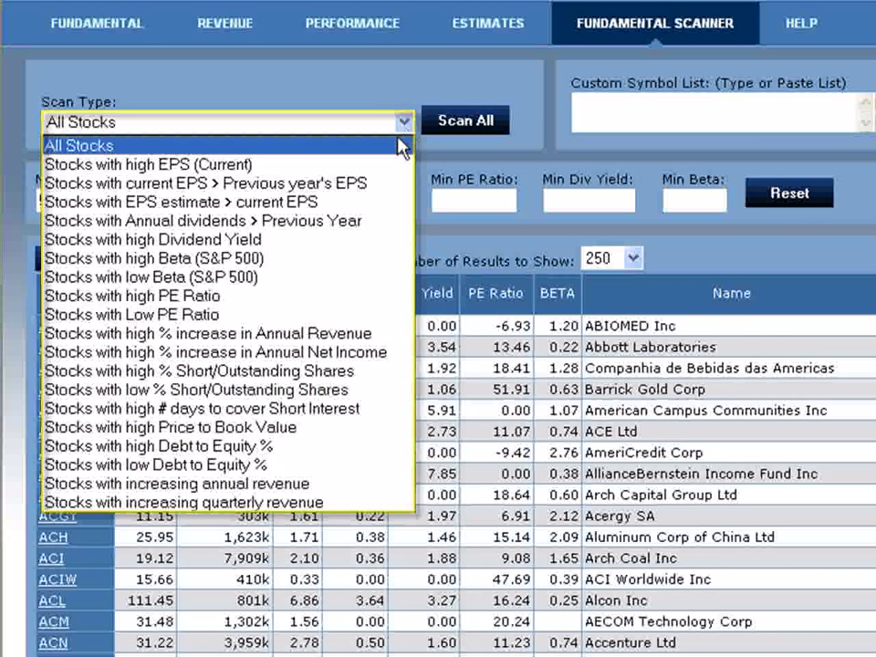
pyautogui.click(328, 488)
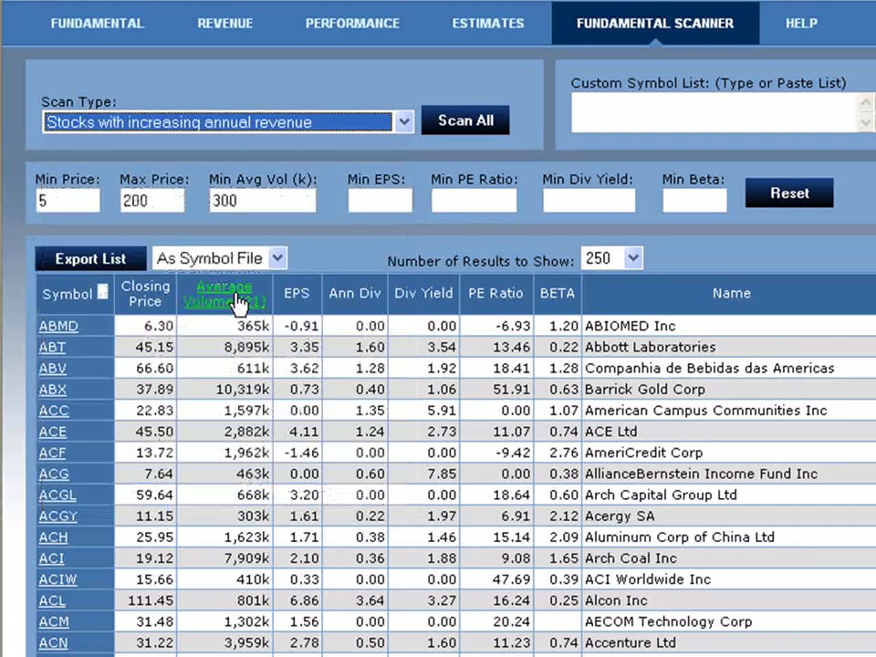
pyautogui.click(66, 200)
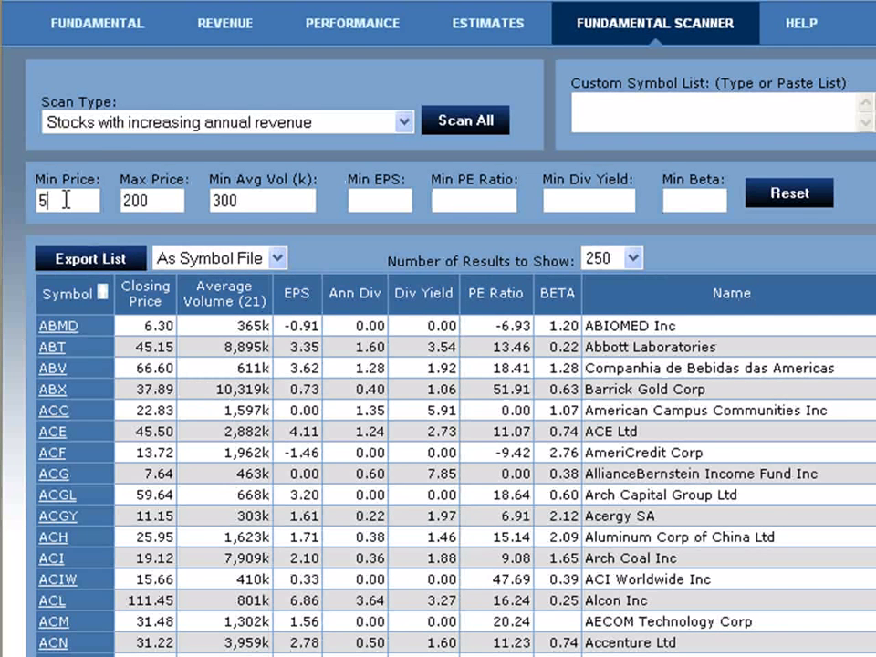
# Enter filters: Max Price 55, Min EPS .5, Min PE Ratio 5, Min Div Yield 1, Min Beta 1.2.
pyautogui.press('Tab')
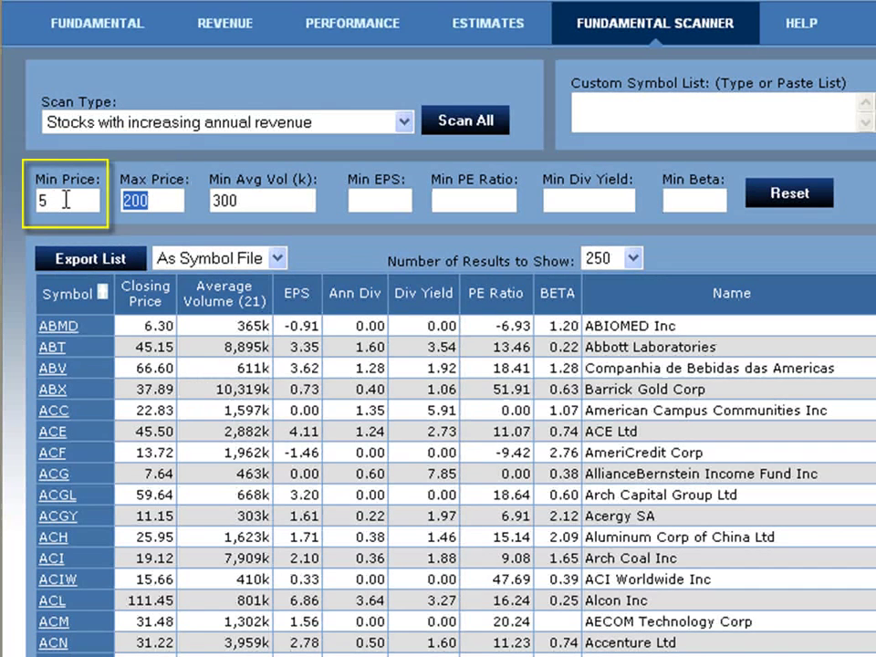
pyautogui.write('55')
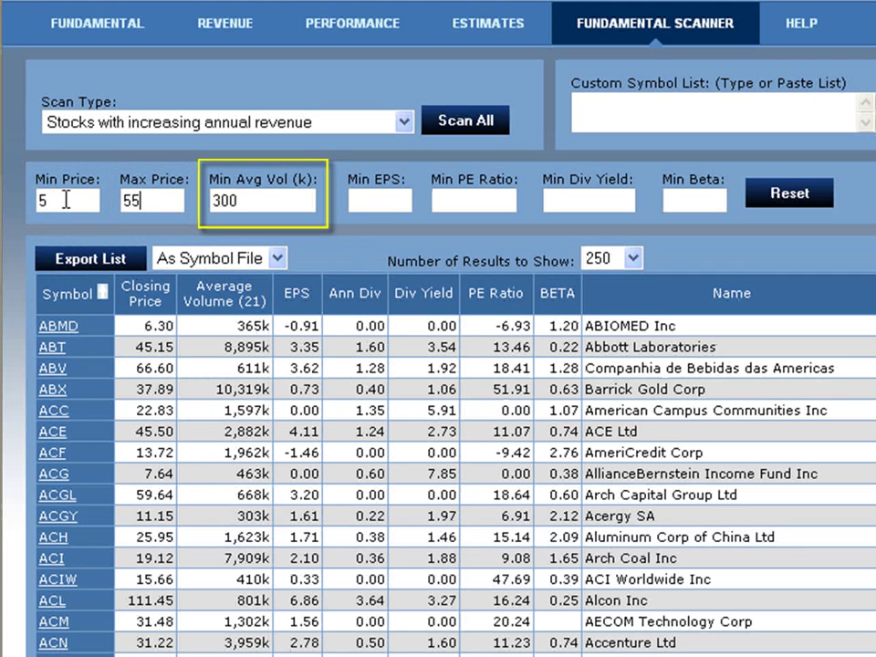
pyautogui.press('Tab')
pyautogui.press('Tab')
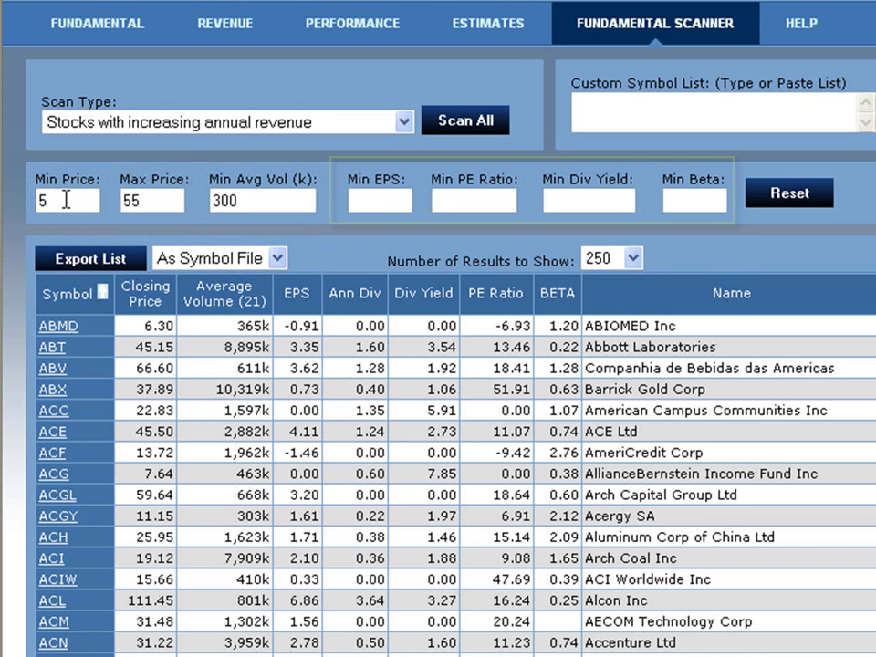
pyautogui.write('.5')
pyautogui.press('Tab')
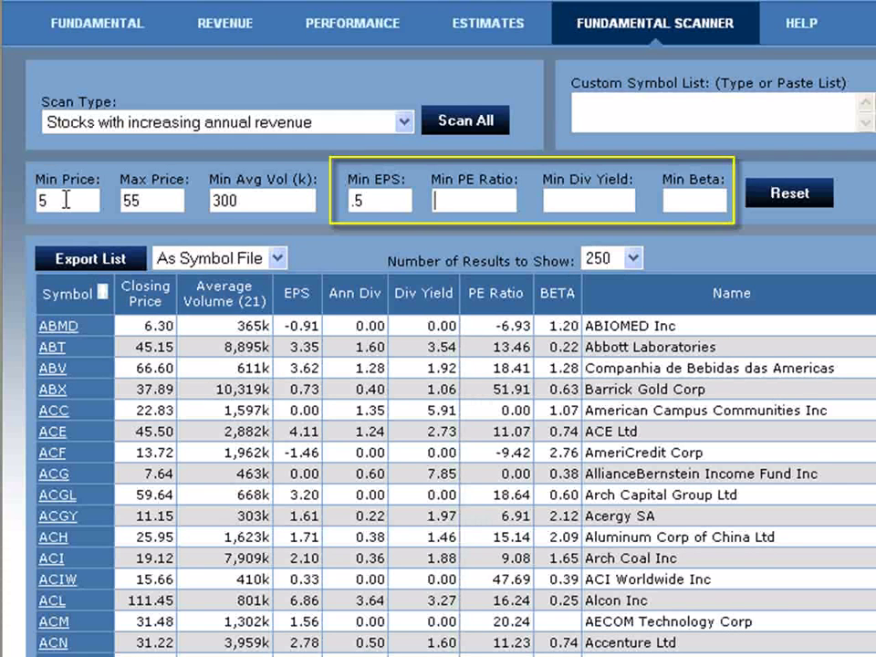
pyautogui.write('5')
pyautogui.press('Tab')
pyautogui.write('1')
pyautogui.press('Tab')
pyautogui.write('1.2')
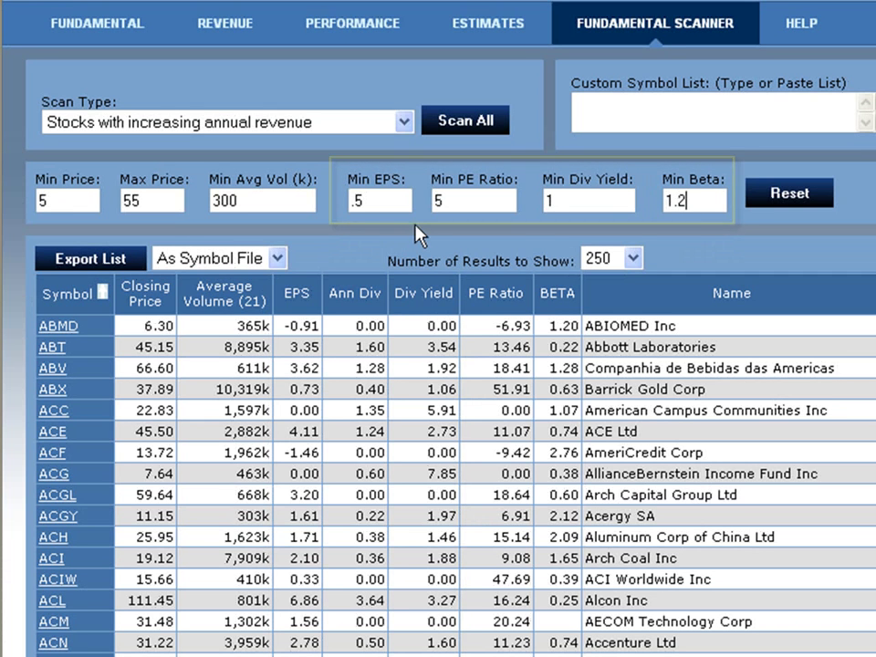
# Limit the results to 100 stocks and scan all stocks.
pyautogui.click(633, 259)
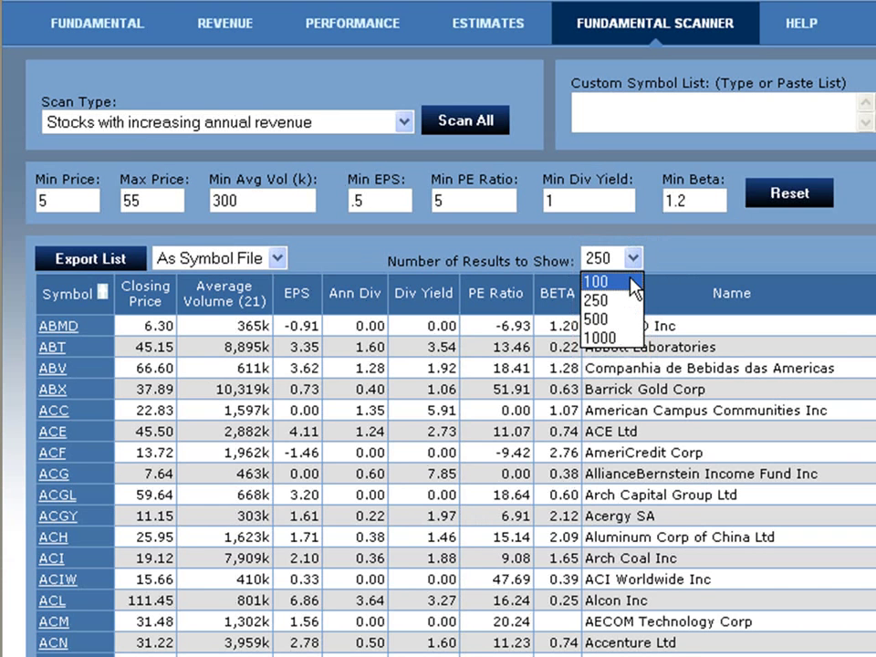
pyautogui.click(629, 282)
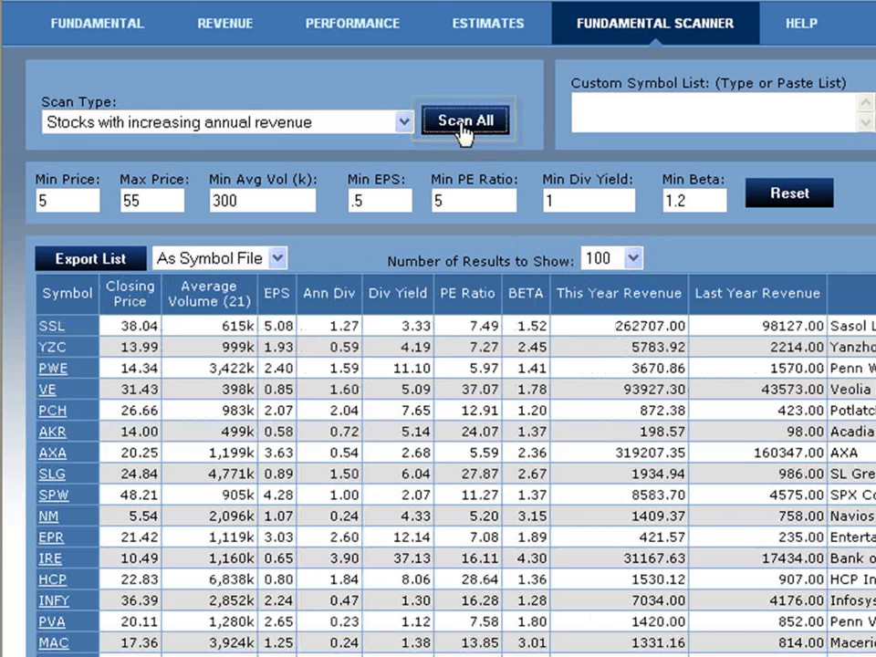
pyautogui.click(461, 126)
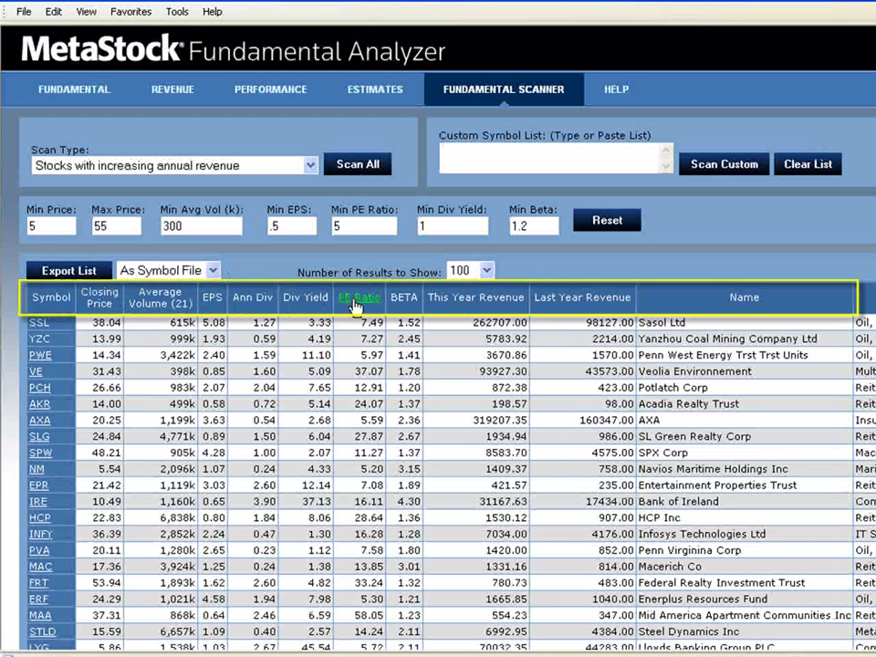
# Sort the results by EPS and export the list as a symbol file.
pyautogui.click(211, 301)
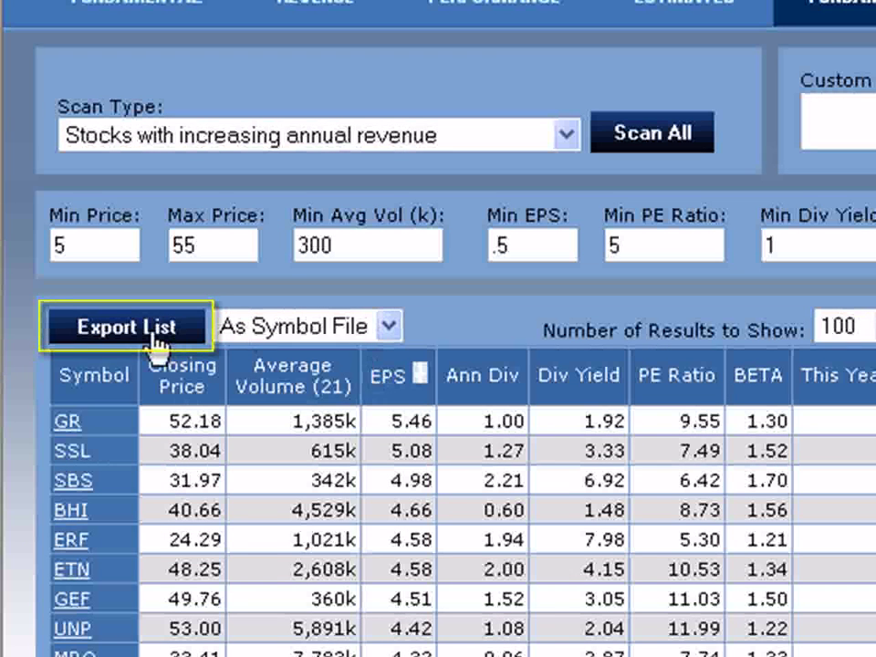
pyautogui.click(389, 326)
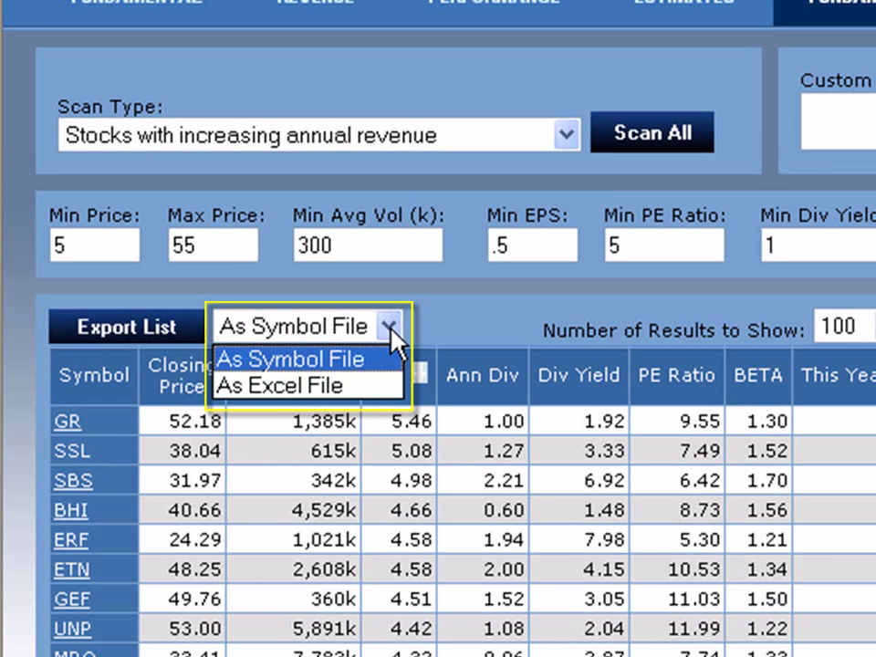
pyautogui.click(378, 368)
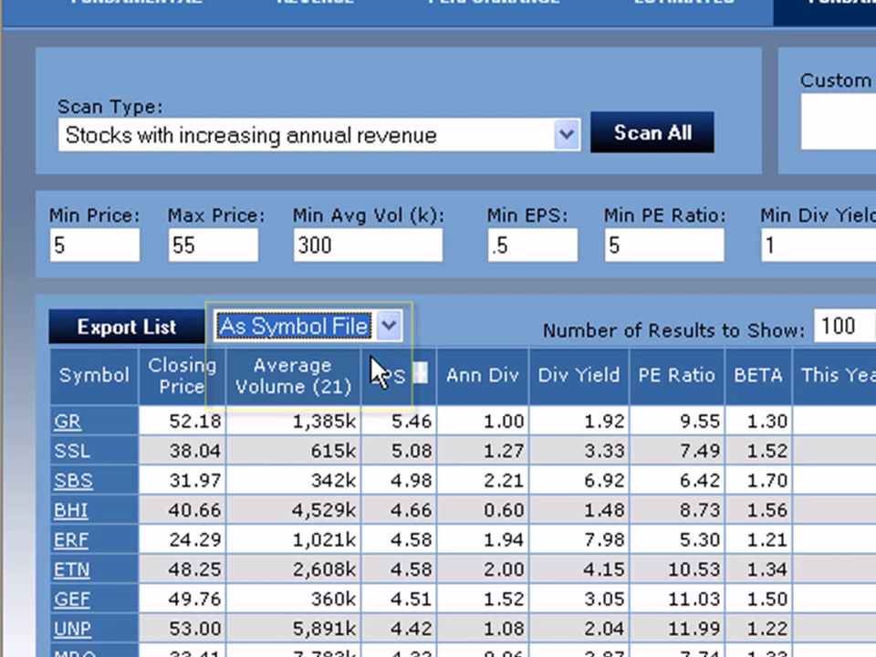
pyautogui.click(121, 330)
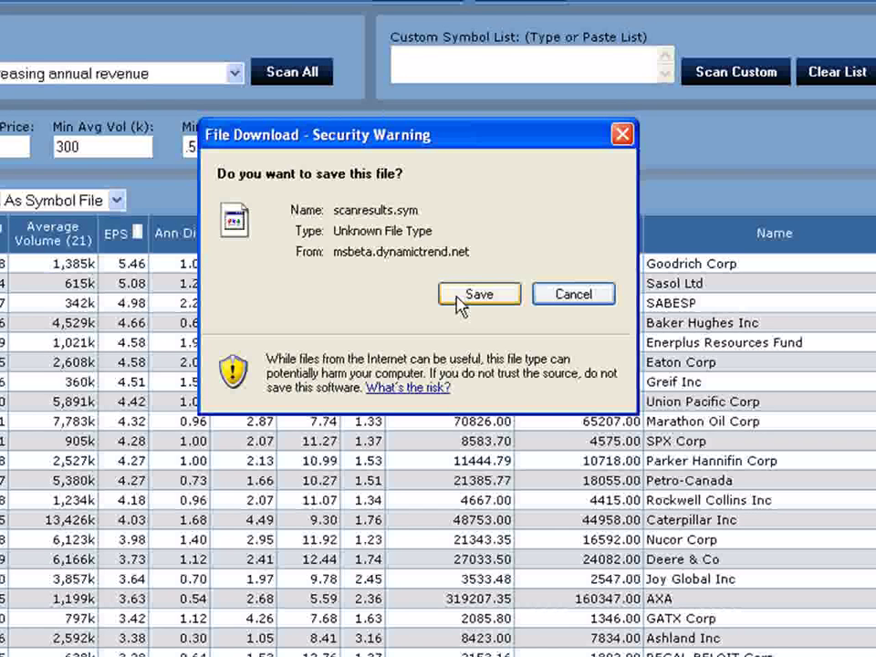
# Save the exported scanresults.sym file.
pyautogui.click(460, 301)
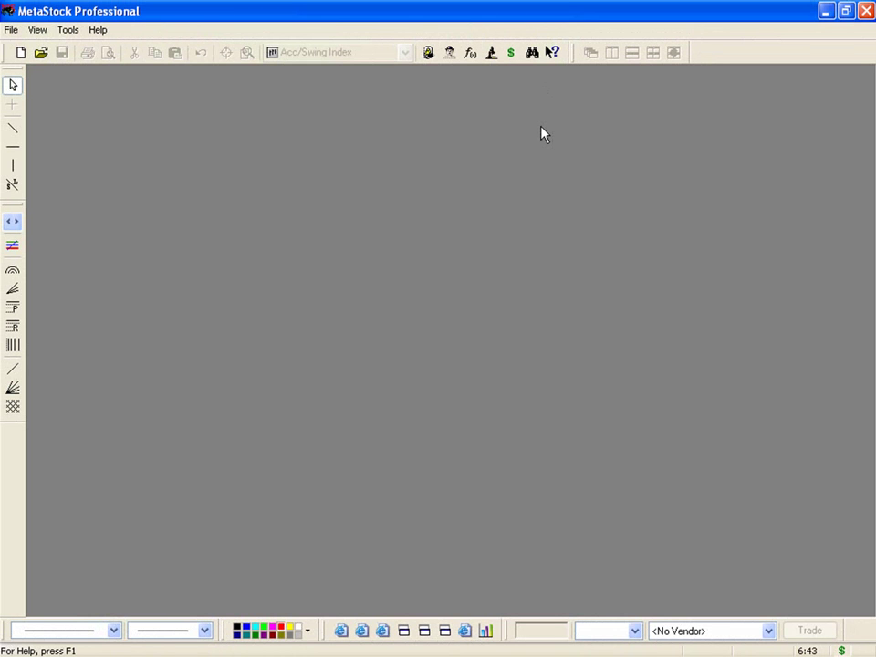
# Select the MS11 - Stochastic Pops exploration in the Explorer and run it.
pyautogui.click(532, 53)
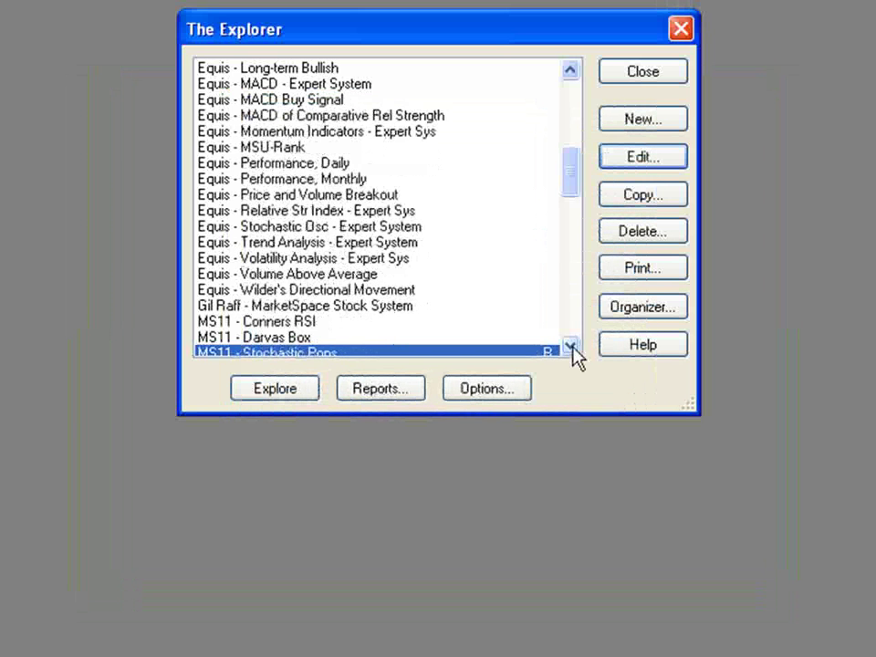
pyautogui.click(551, 345)
pyautogui.click(570, 347)
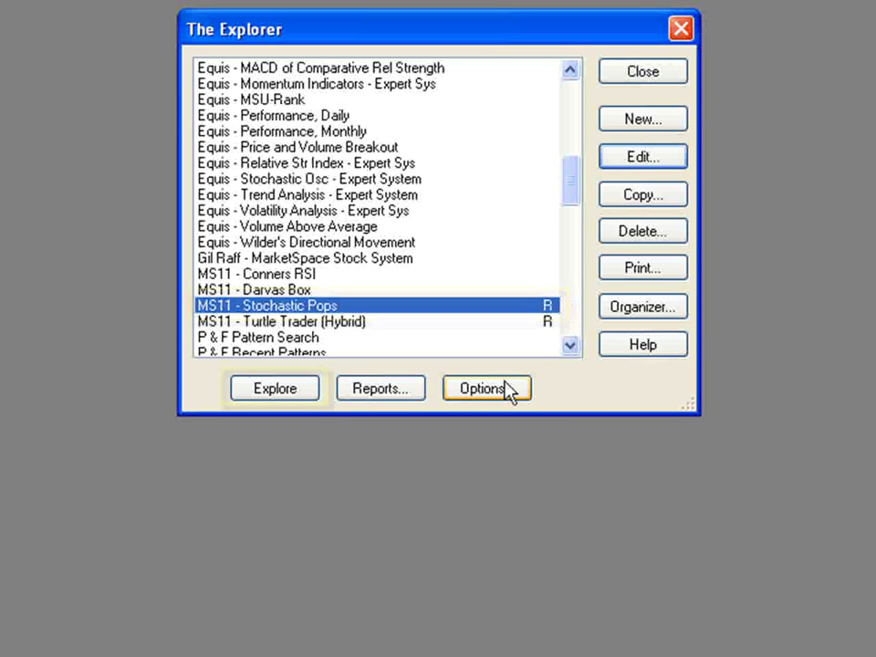
pyautogui.click(295, 392)
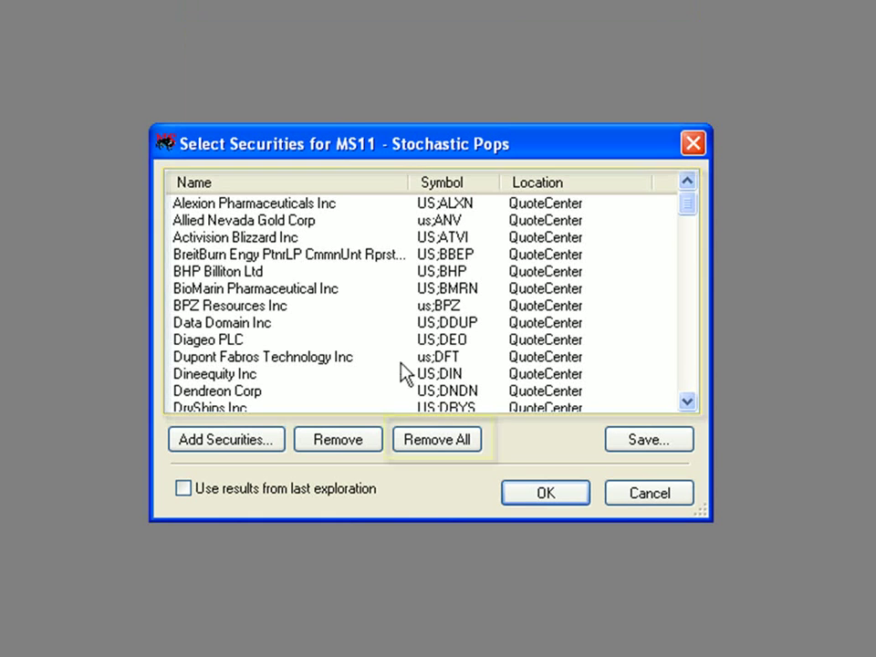
# Replace the exploration's securities with every symbol from scanresults.sym and run the exploration.
pyautogui.click(420, 445)
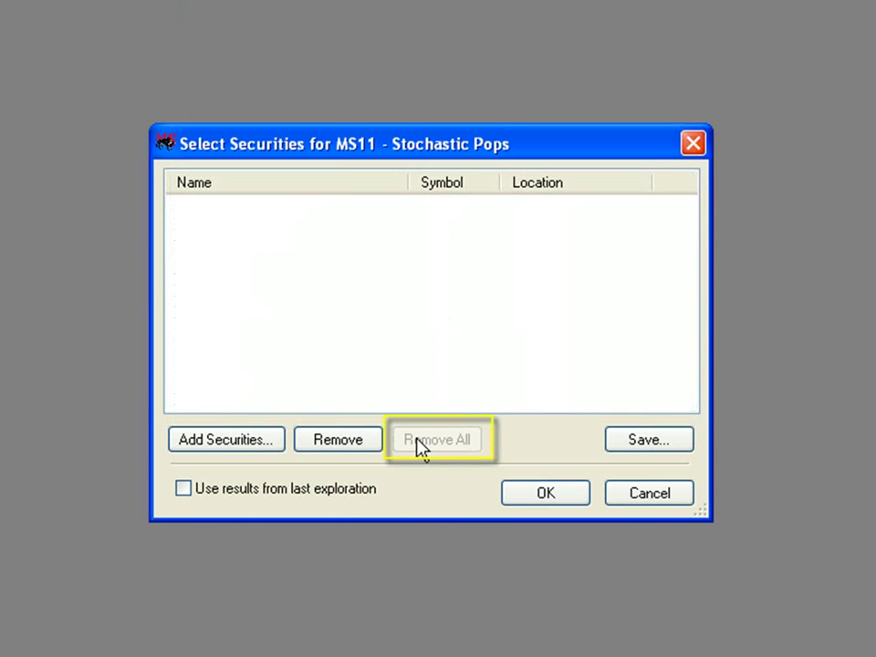
pyautogui.click(233, 441)
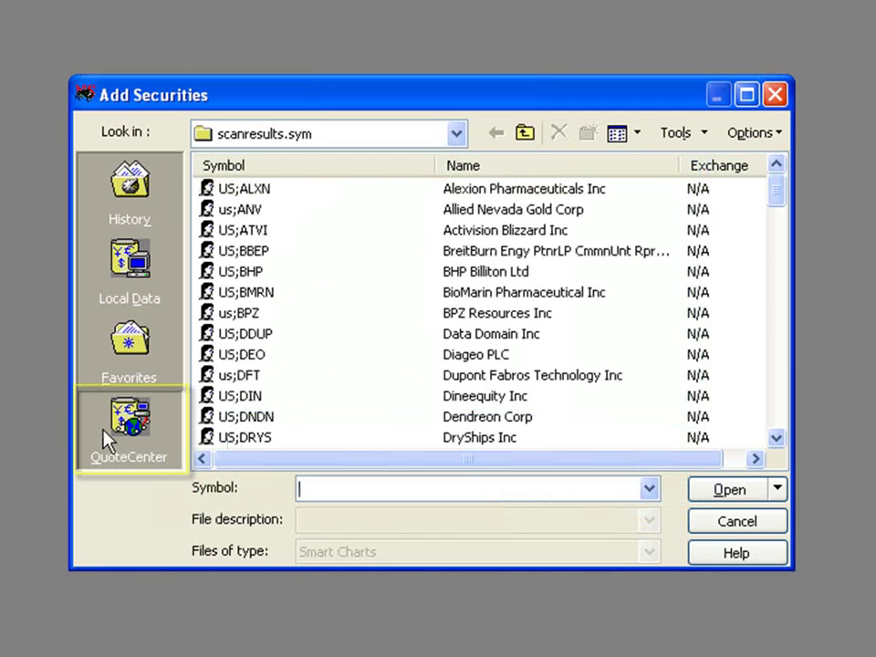
pyautogui.click(103, 441)
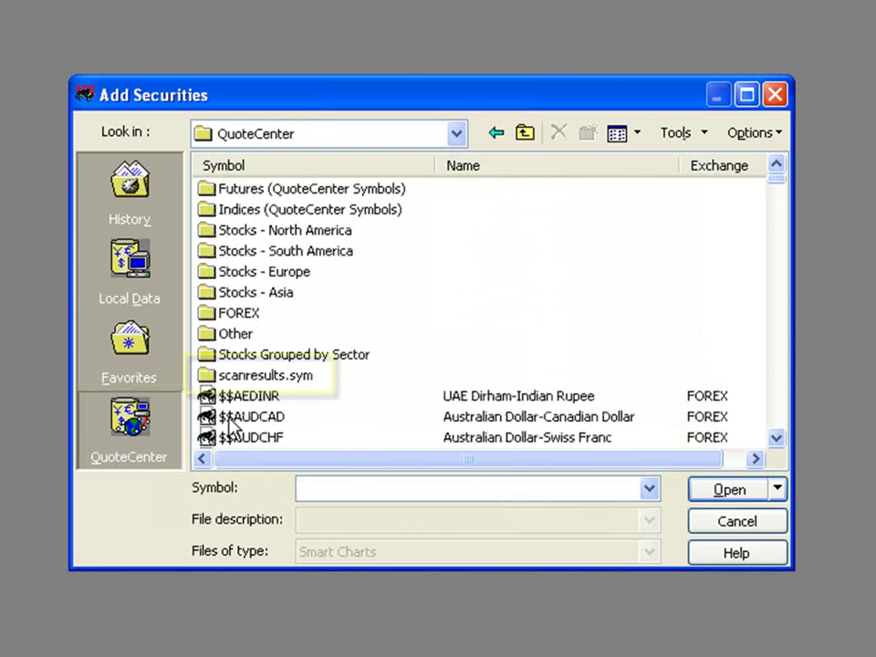
pyautogui.doubleClick(269, 376)
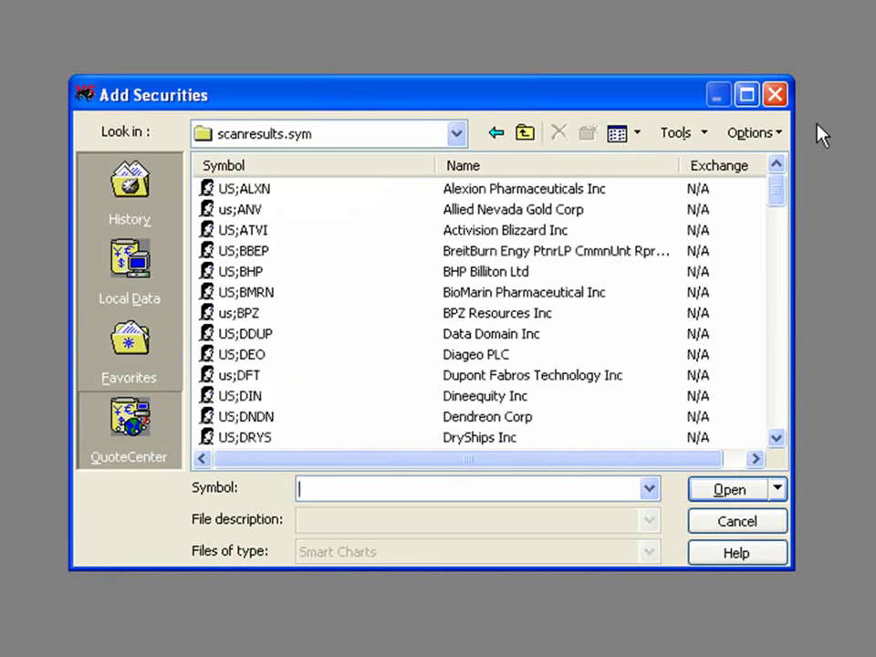
pyautogui.click(693, 139)
pyautogui.click(695, 164)
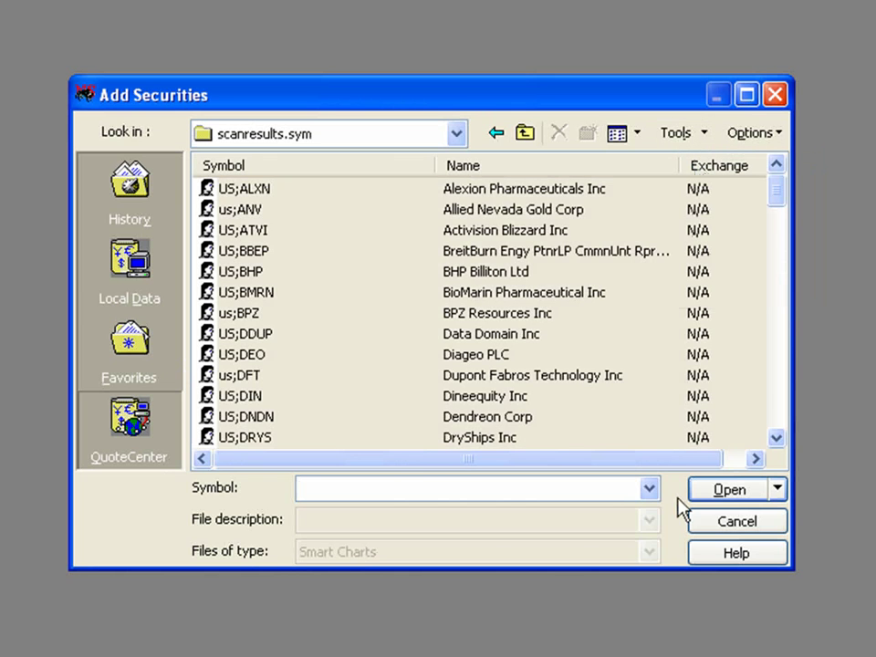
pyautogui.click(727, 492)
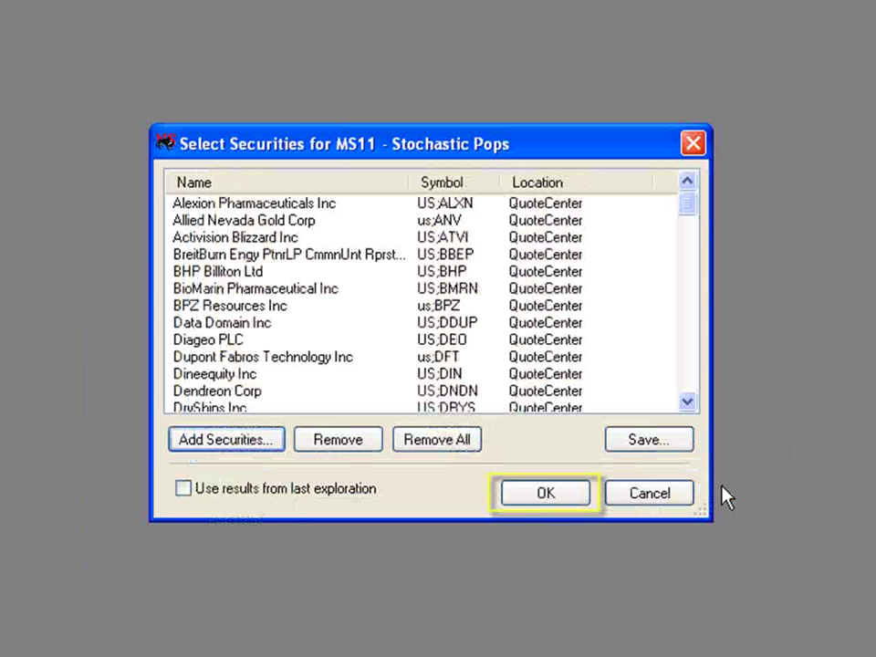
pyautogui.click(561, 504)
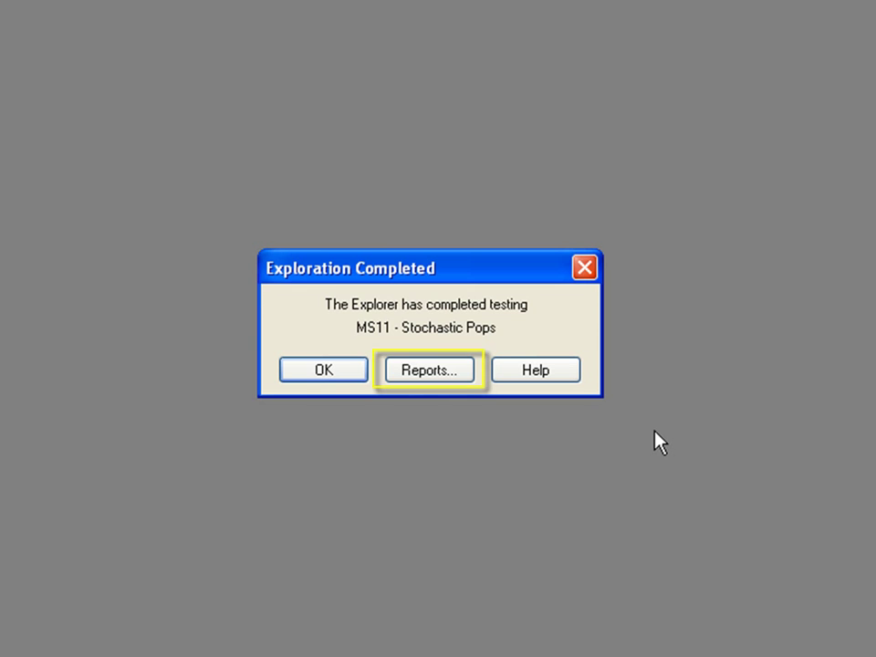
# Open the exploration report, chart BreitBurn, and close the results window.
pyautogui.click(453, 369)
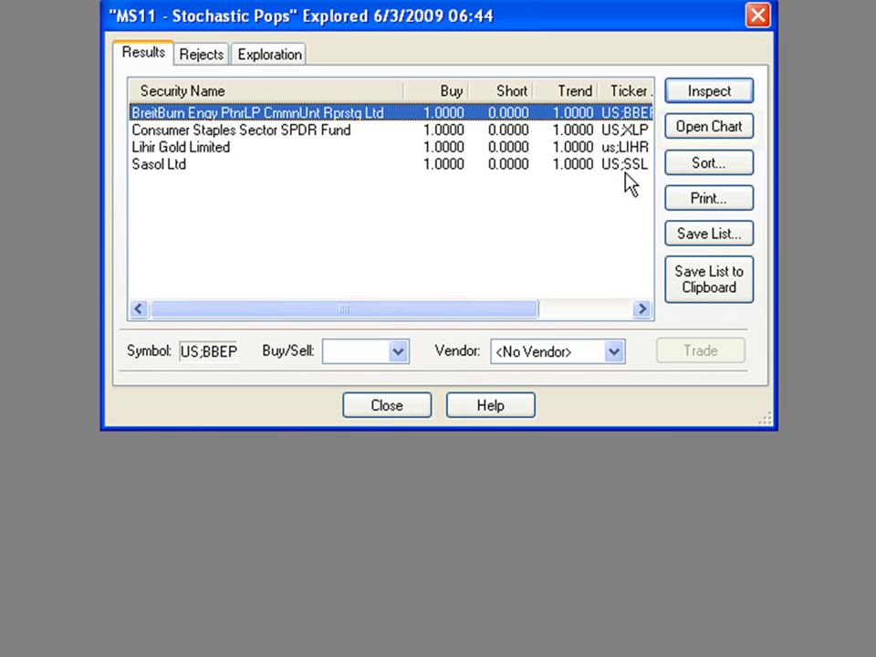
pyautogui.click(679, 130)
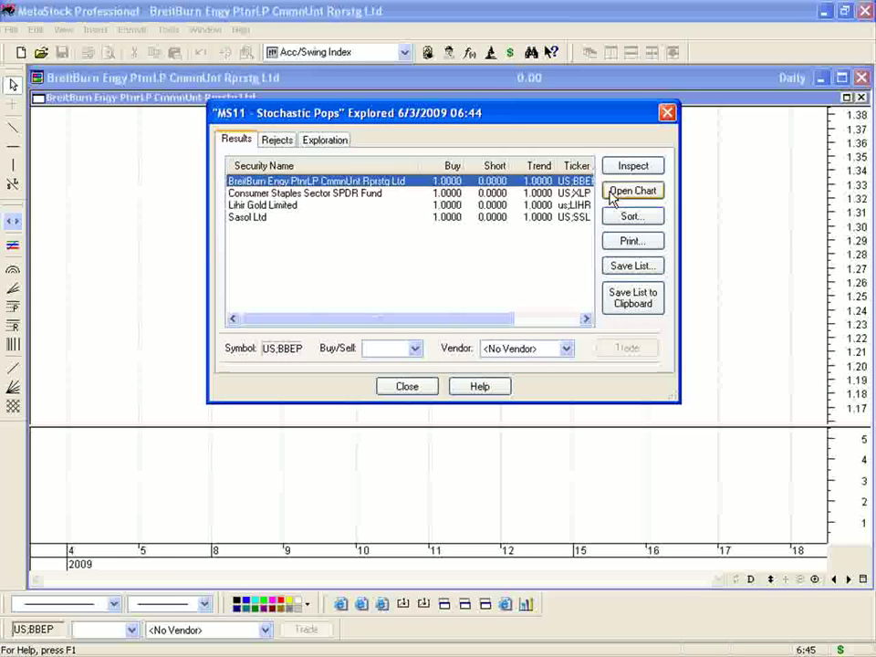
pyautogui.click(666, 112)
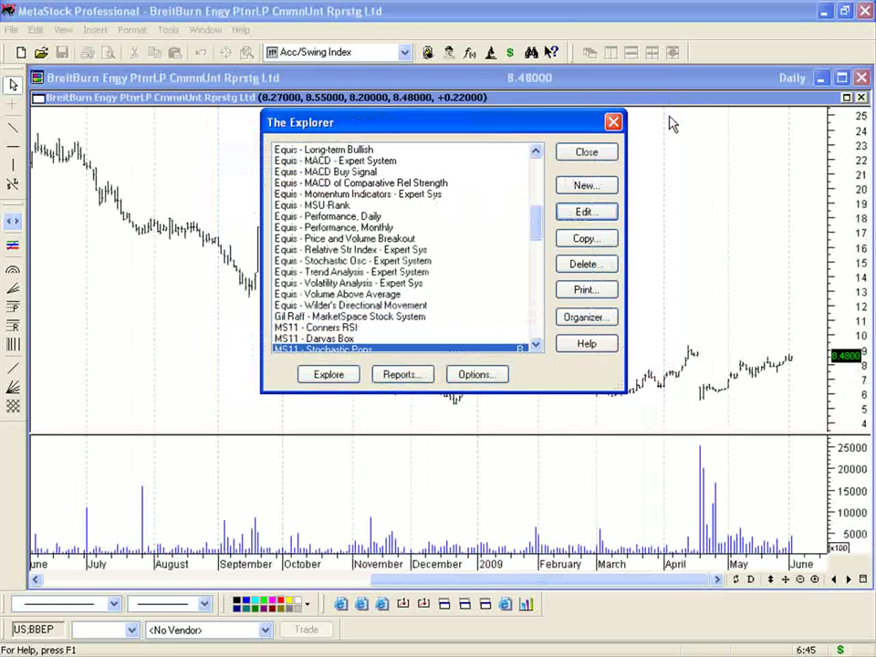
# Close the Explorer and attach the MS11 - Stochastic Pops expert to the BreitBurn chart.
pyautogui.click(612, 122)
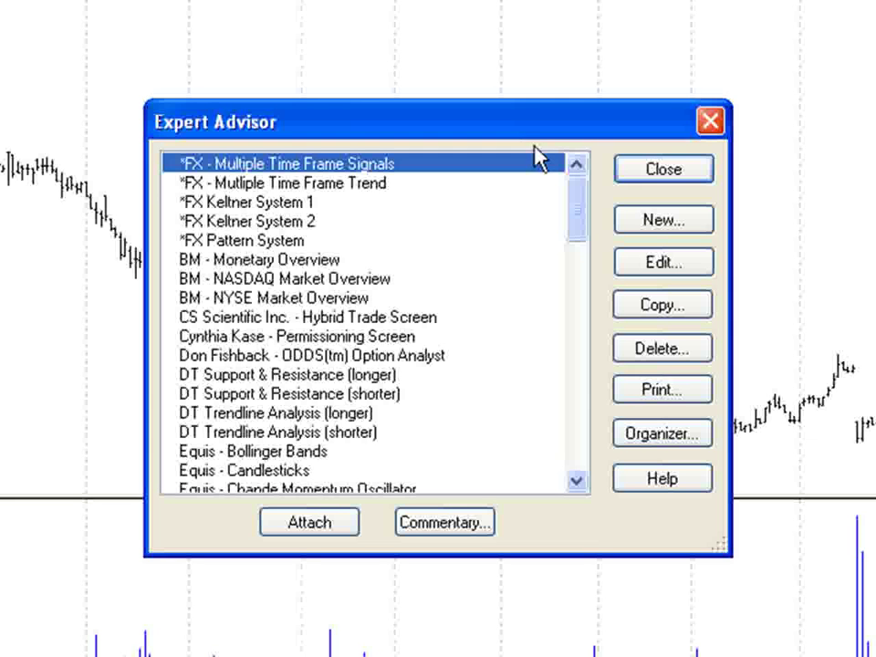
pyautogui.click(576, 481)
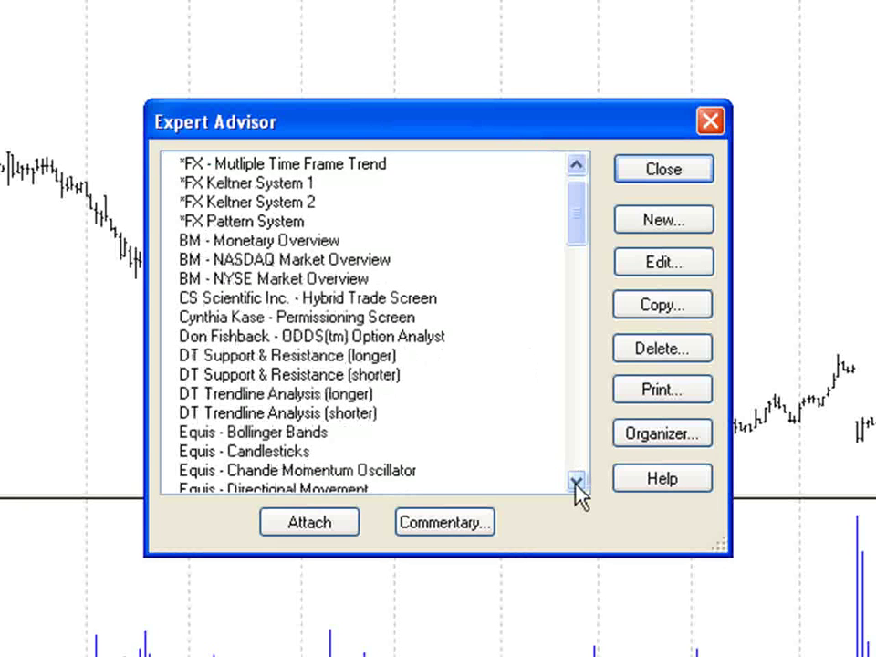
pyautogui.click(575, 481)
pyautogui.moveTo(575, 481); pyautogui.dragTo(576, 480)
pyautogui.click(576, 481)
pyautogui.click(575, 481)
pyautogui.click(576, 481)
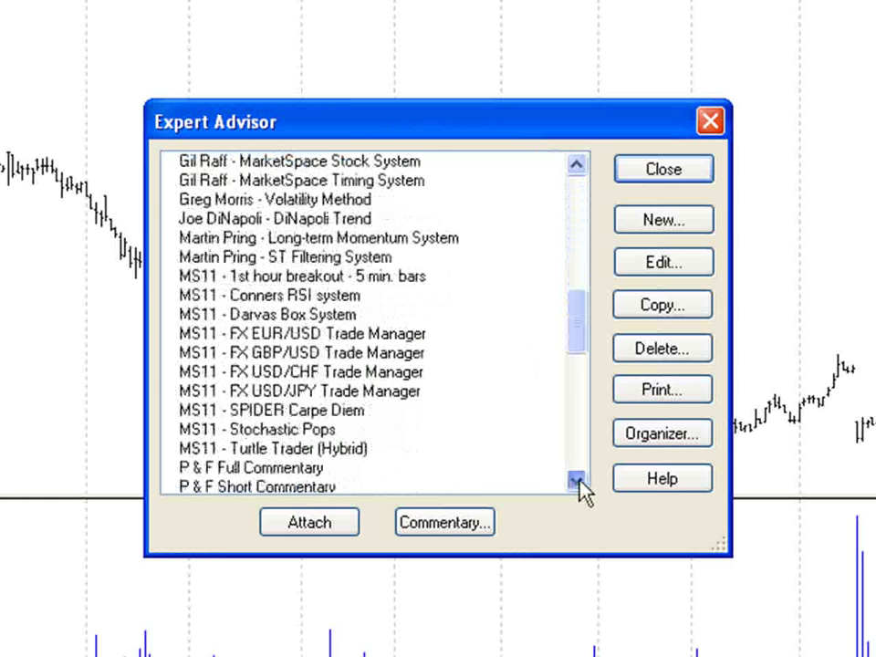
pyautogui.scroll(-1, 281, 359)
pyautogui.click(297, 375)
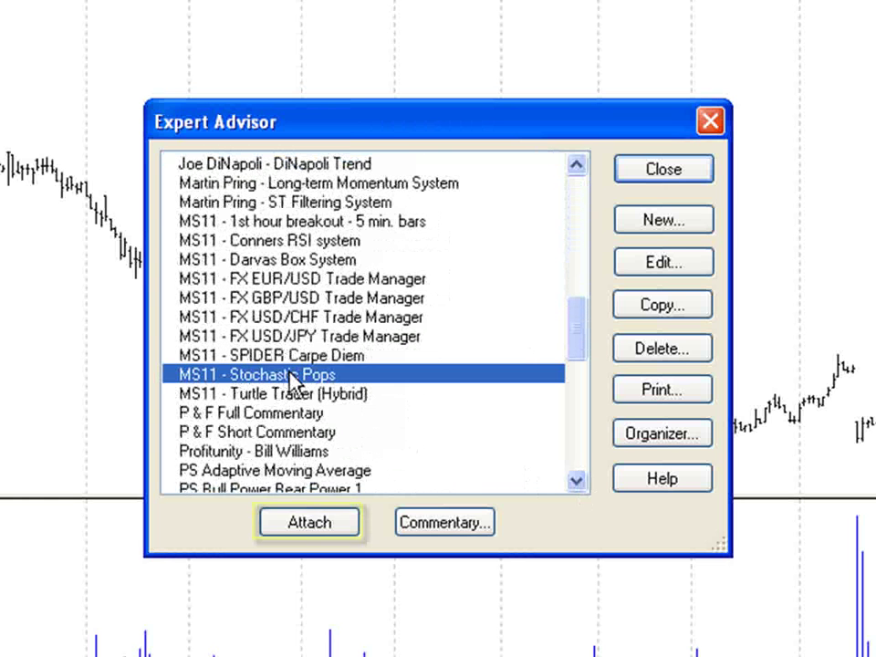
pyautogui.click(312, 524)
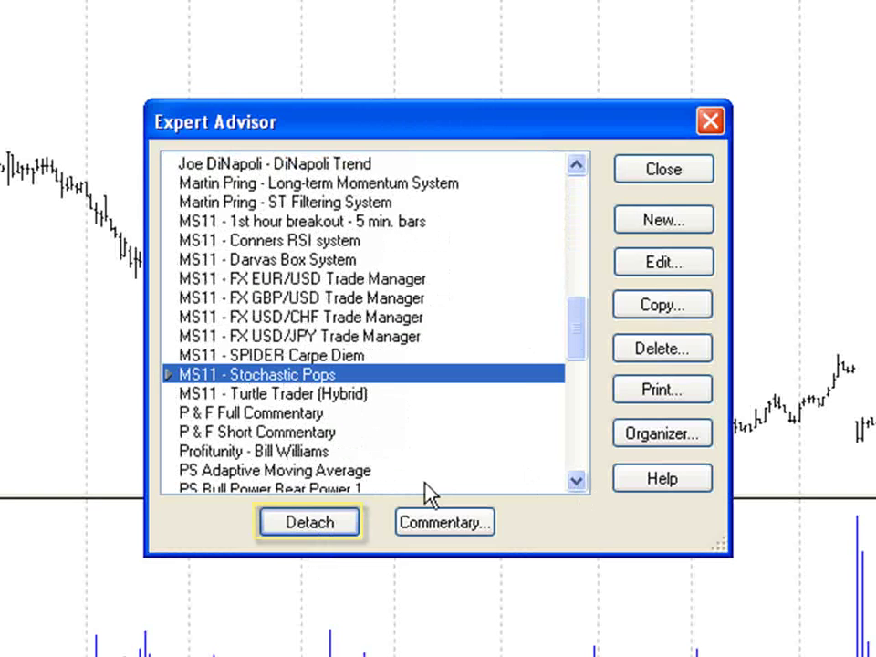
pyautogui.click(649, 173)
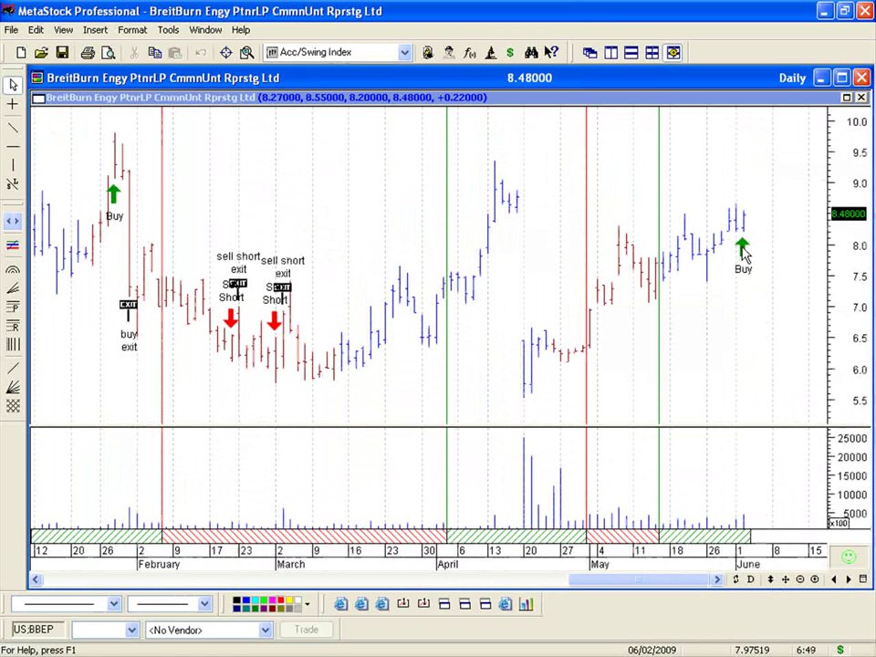
# Close the BreitBurn chart and reopen the Stochastic Pops exploration results.
pyautogui.click(862, 78)
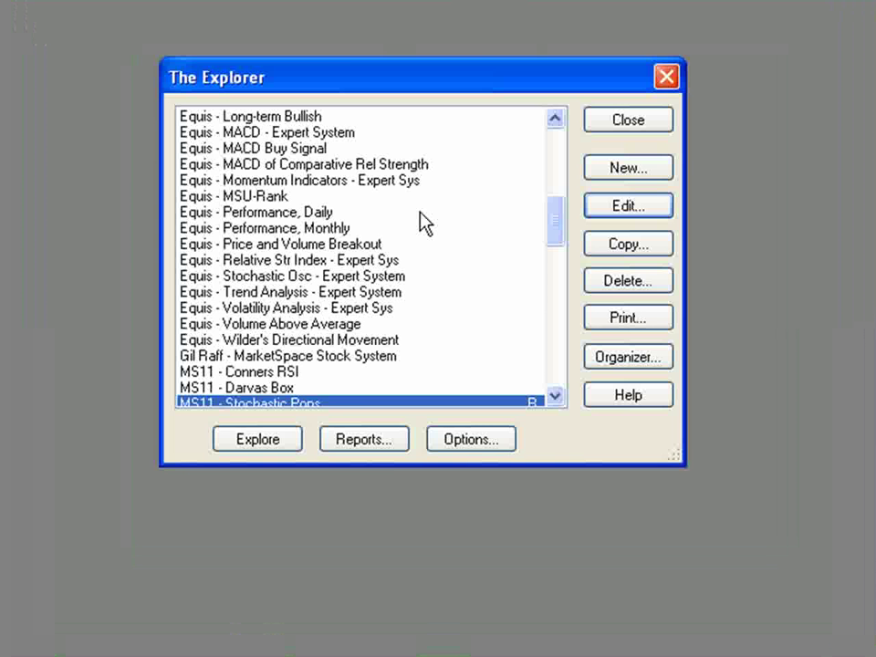
pyautogui.click(364, 444)
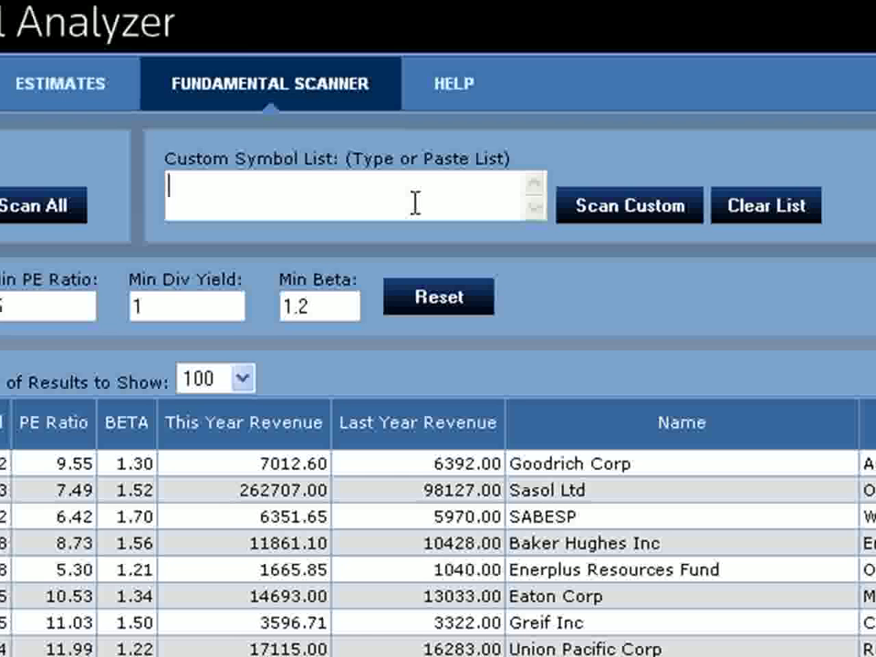
# Paste the copied symbols BBEP XLP LIHR SSL into the Custom Symbol List.
pyautogui.click(413, 192)
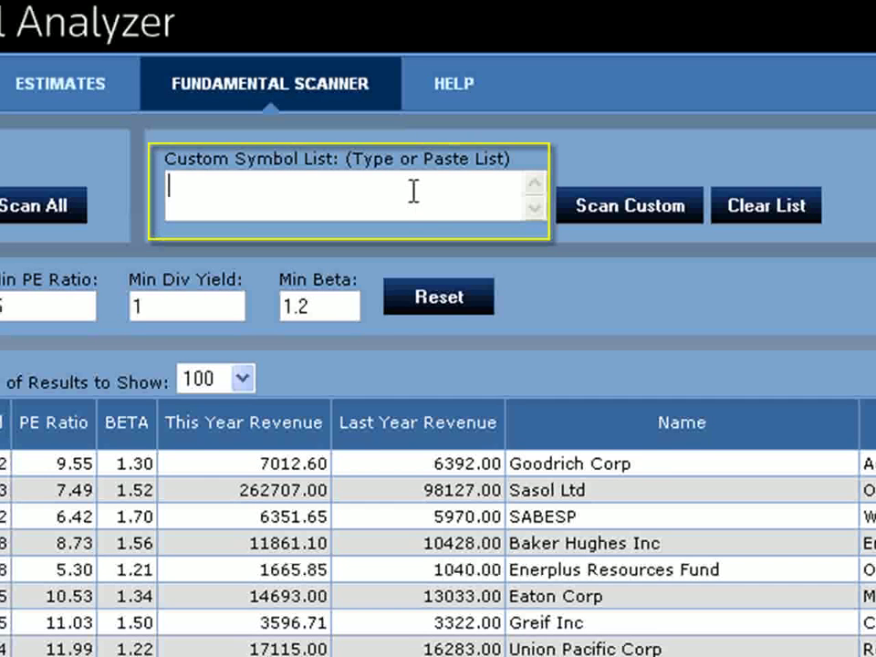
pyautogui.rightClick(416, 195)
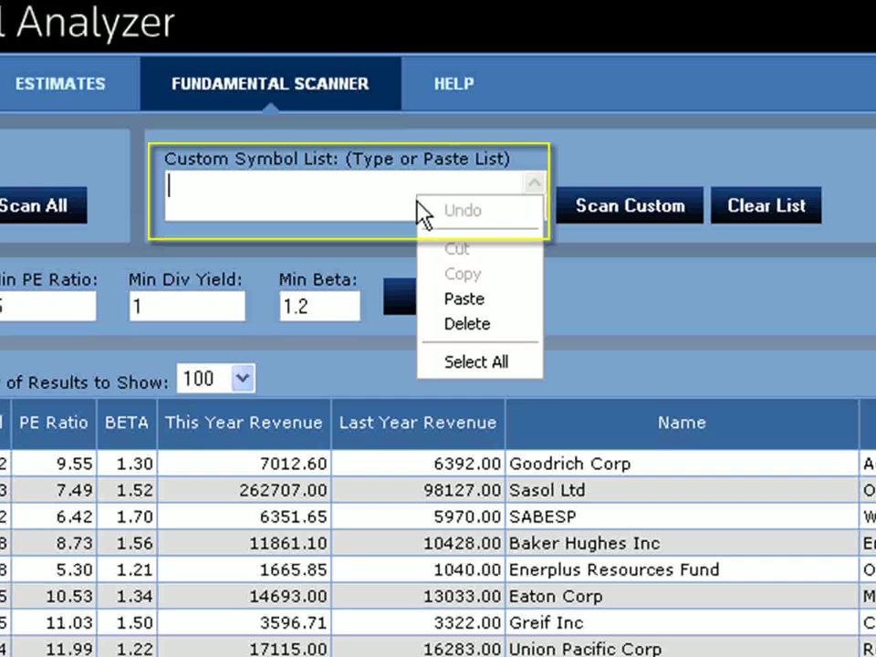
pyautogui.click(484, 300)
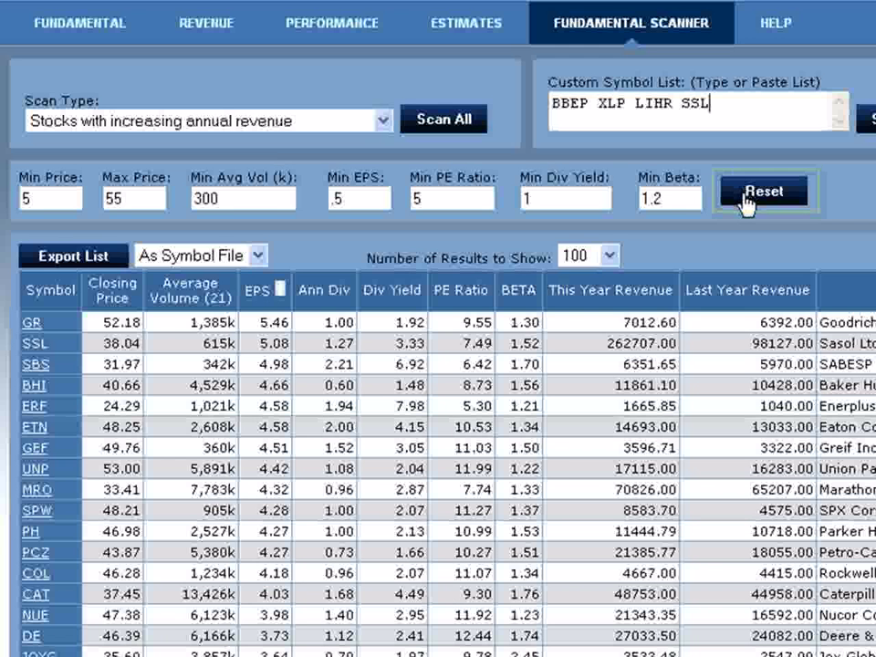
# Reset the scan filters, clear the old filter value, and set Min PE Ratio to 2.0.
pyautogui.click(746, 202)
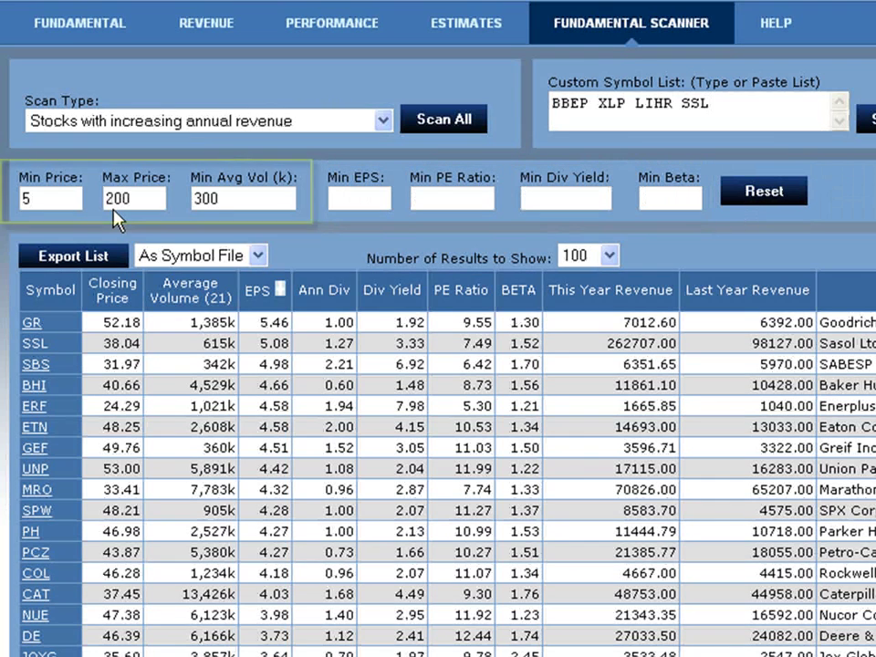
pyautogui.moveTo(55, 197); pyautogui.dragTo(3, 212)
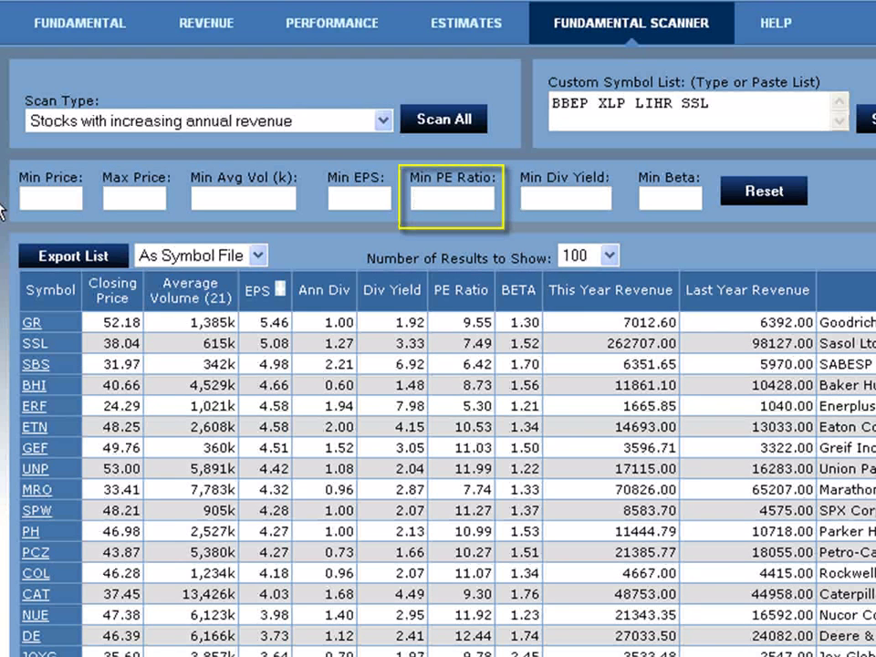
pyautogui.write('2.0')
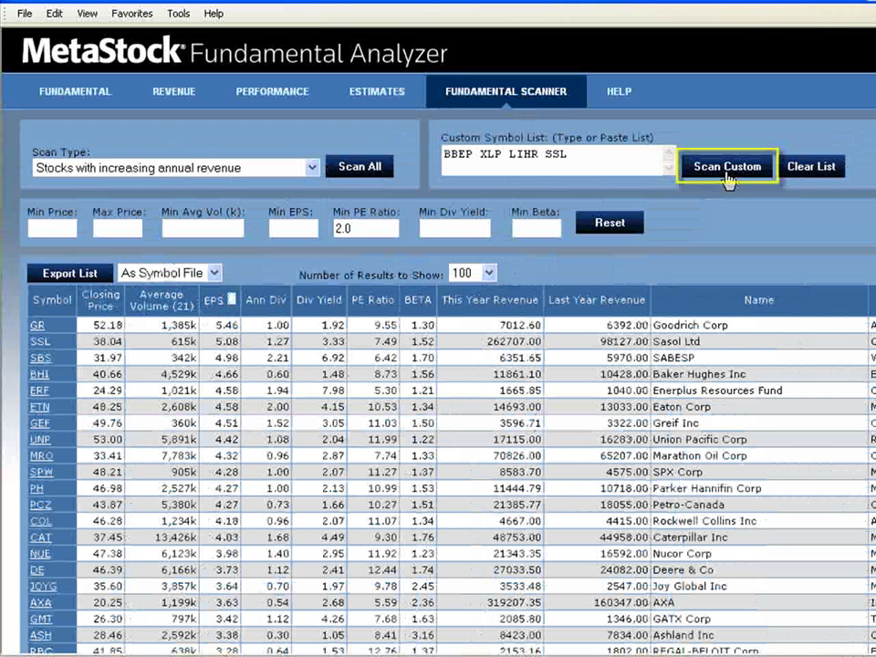
# Scan the custom list and open the fundamentals page for LIHR, Lihir Gold Limited.
pyautogui.click(727, 167)
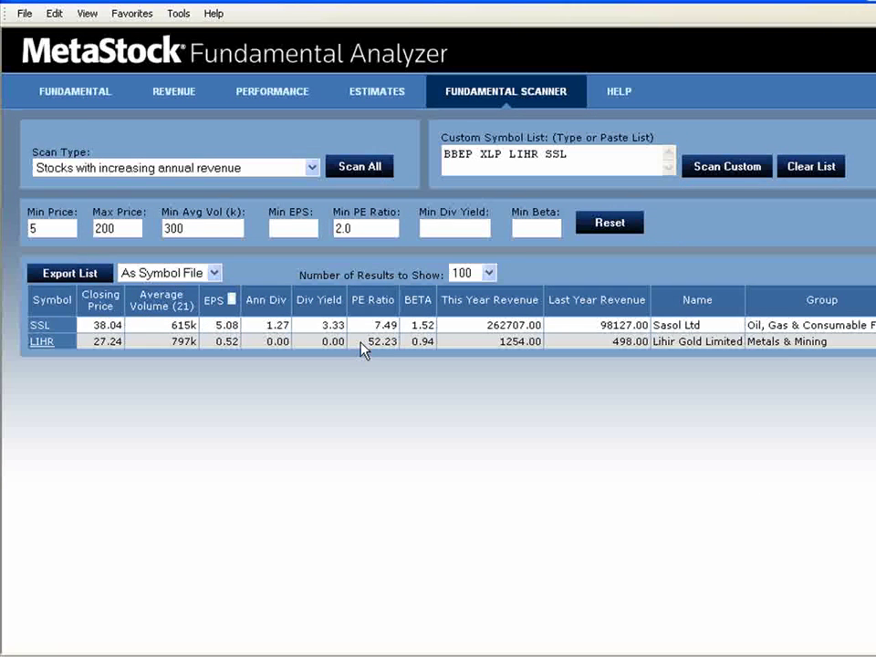
pyautogui.click(38, 343)
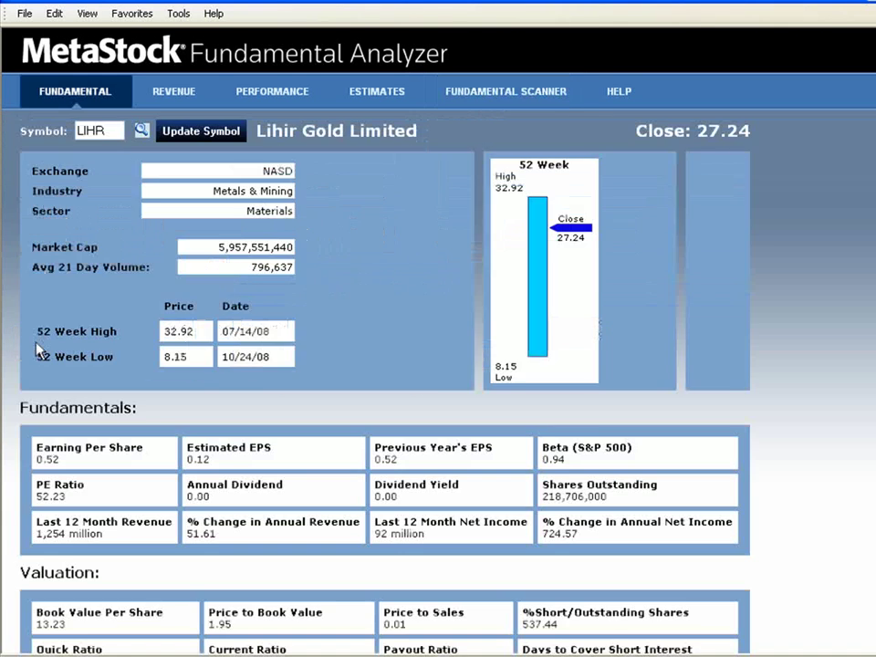